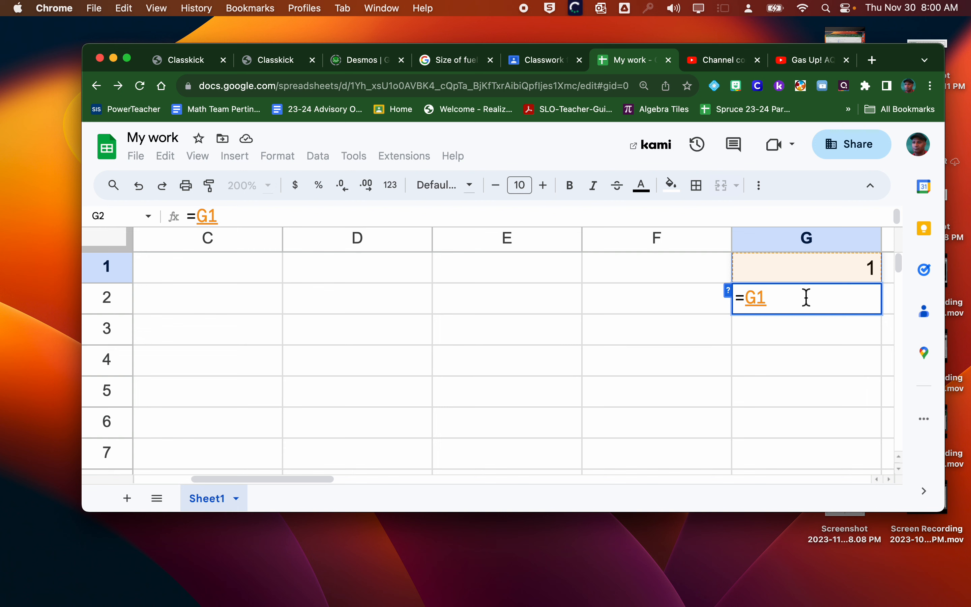
Complete the formula in cell G2 as =G1+4 and enter it.
text(+)
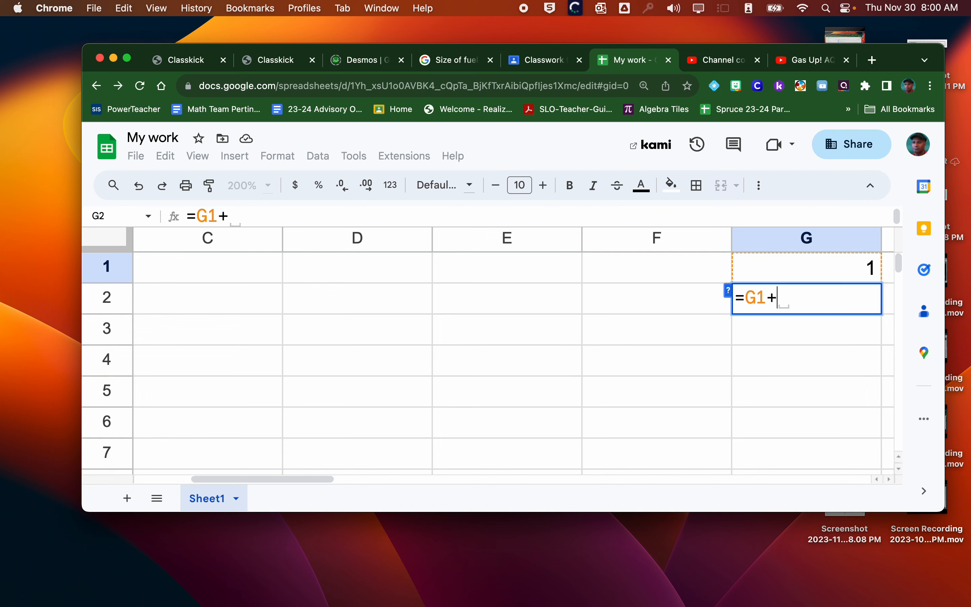
text(4)
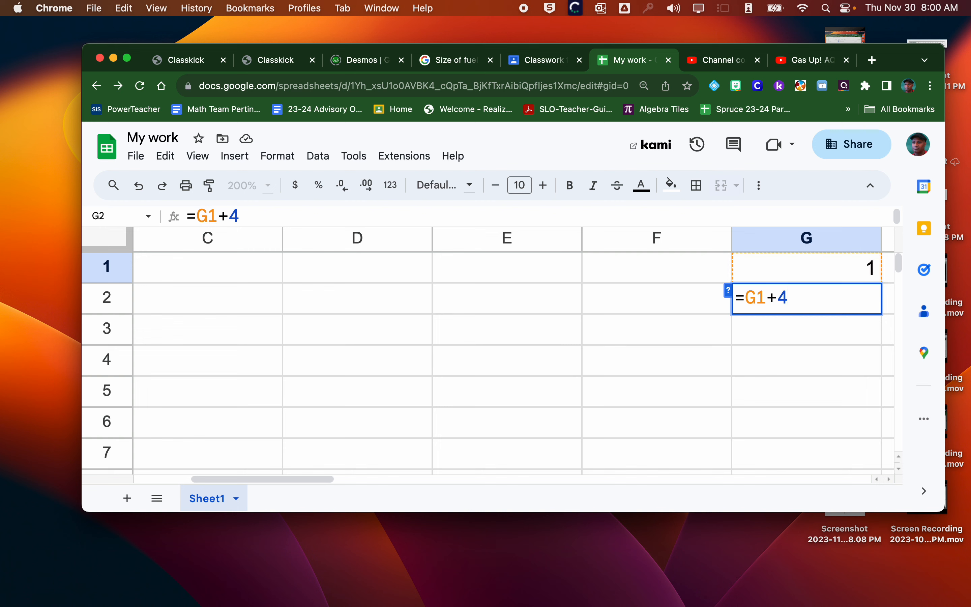
key(Return)
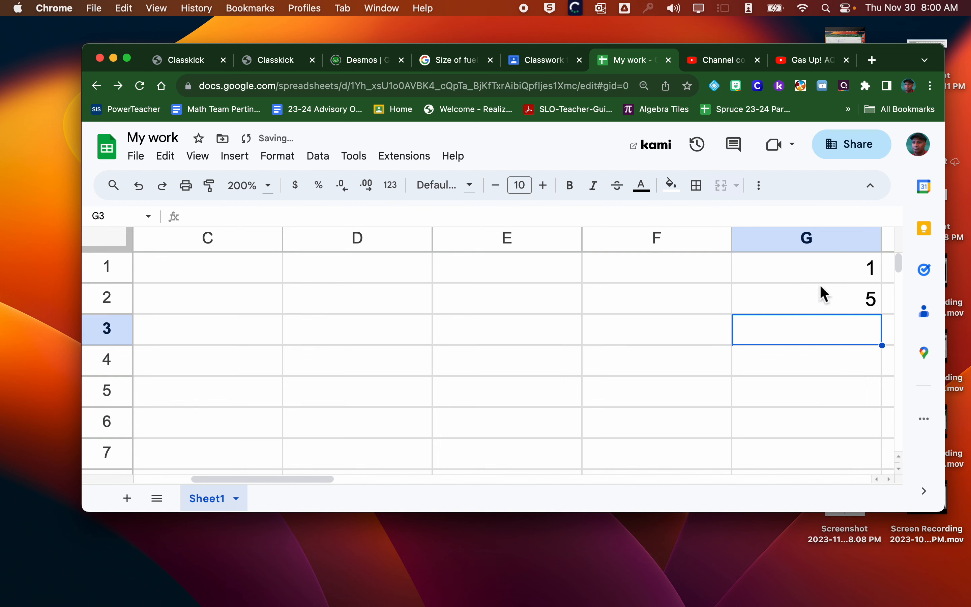
Fill the formula in G2 down column G to beyond row 56.
click(821, 268)
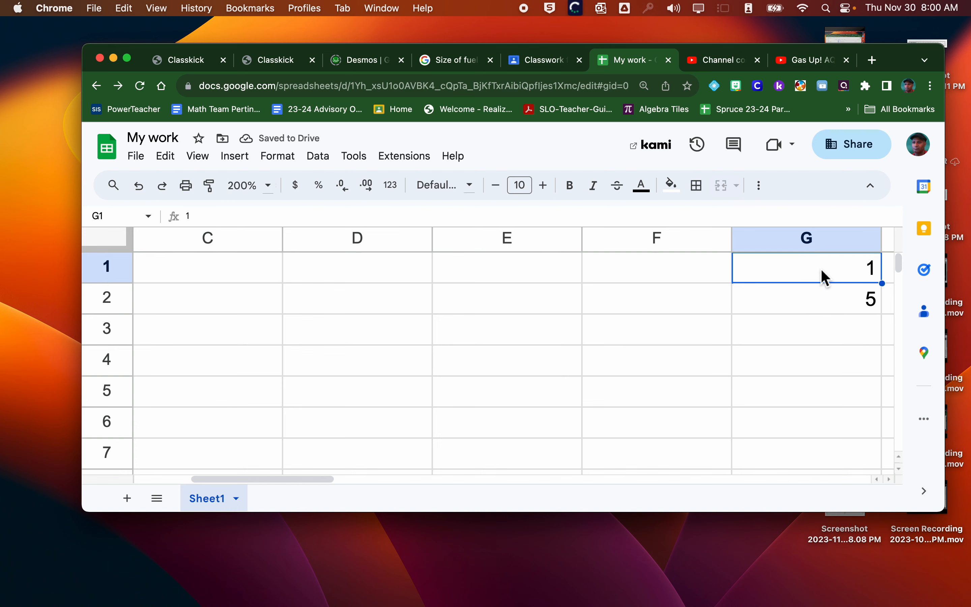
click(819, 300)
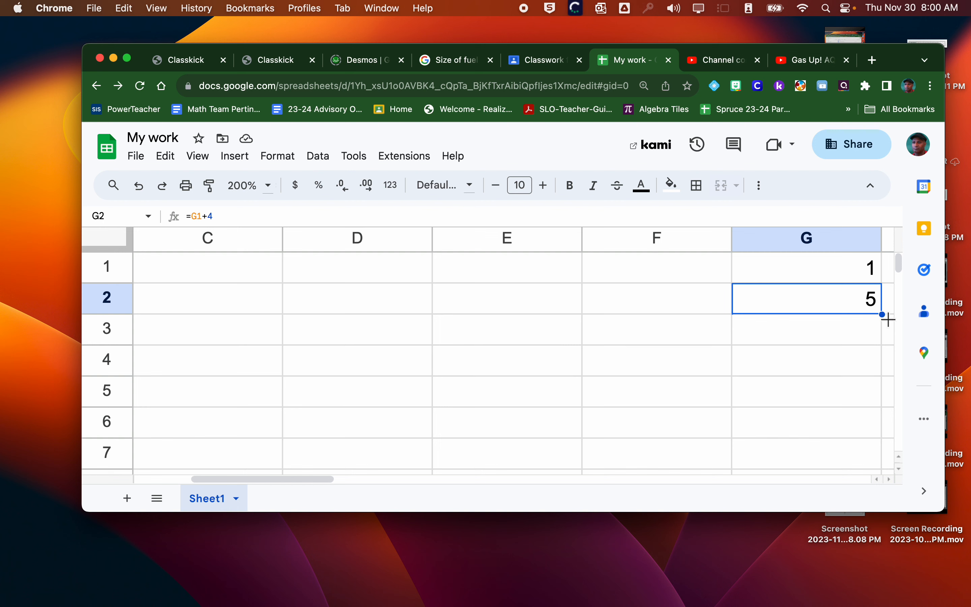
drag(882, 314, 878, 458)
Highlight the 56th term, cell G56, with an orange fill.
click(832, 398)
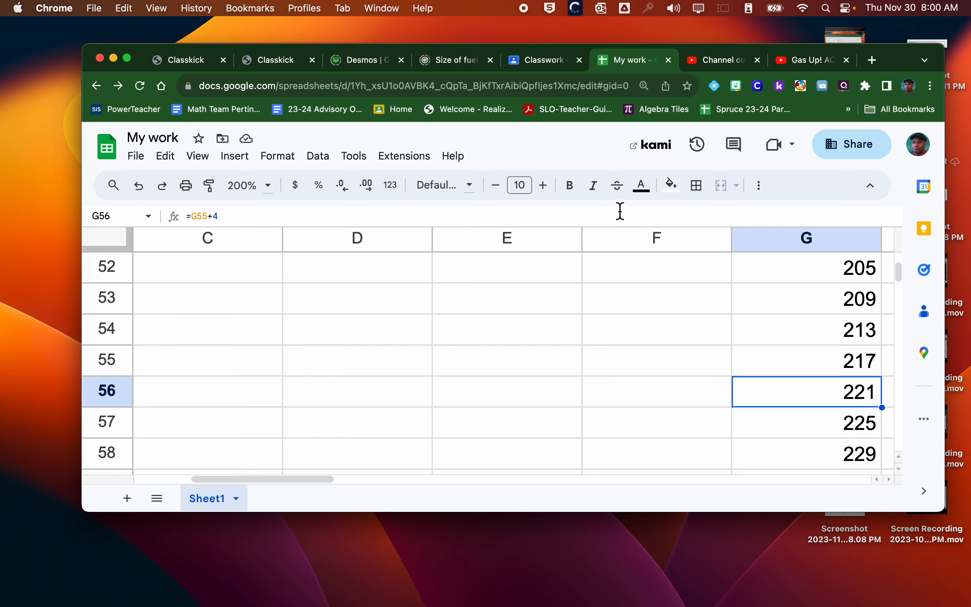
click(680, 190)
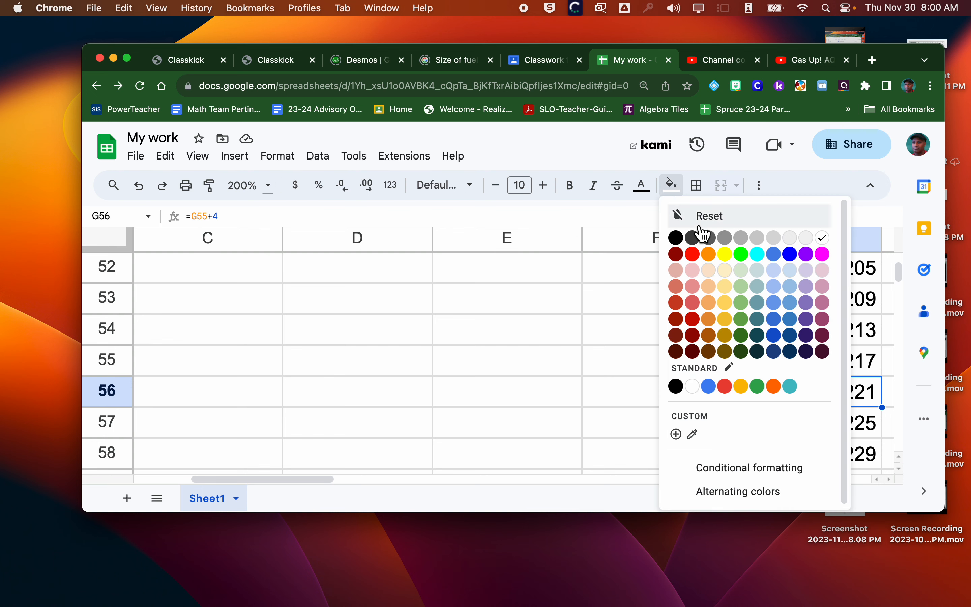
click(712, 255)
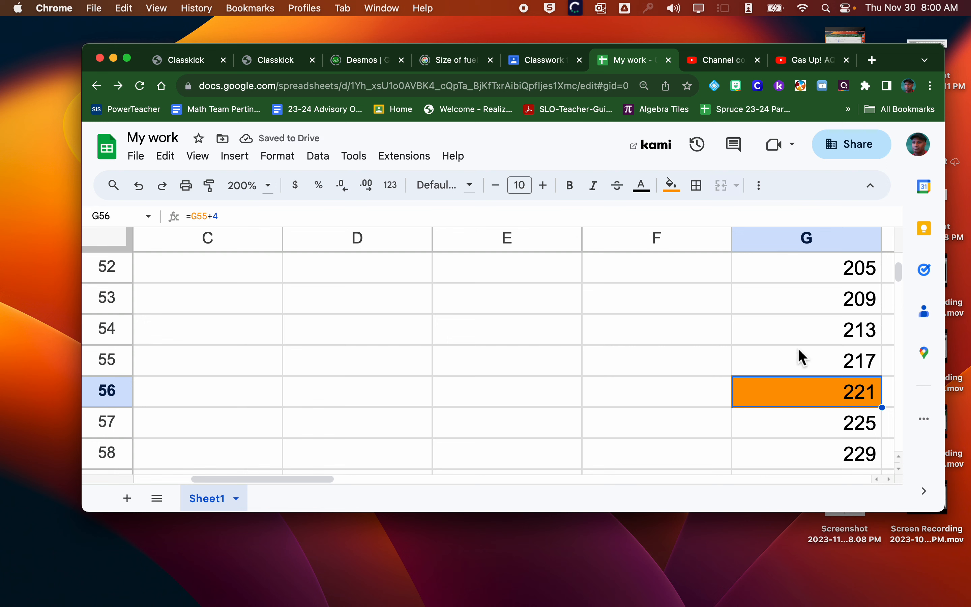
Review the first terms in column G, and check the arithmetic sequence problems and problem 1 answers in the Classkick assignment.
scroll(799, 355, up, 10)
scroll(798, 353, left, 1)
scroll(798, 350, up, 3)
scroll(798, 349, left, 1)
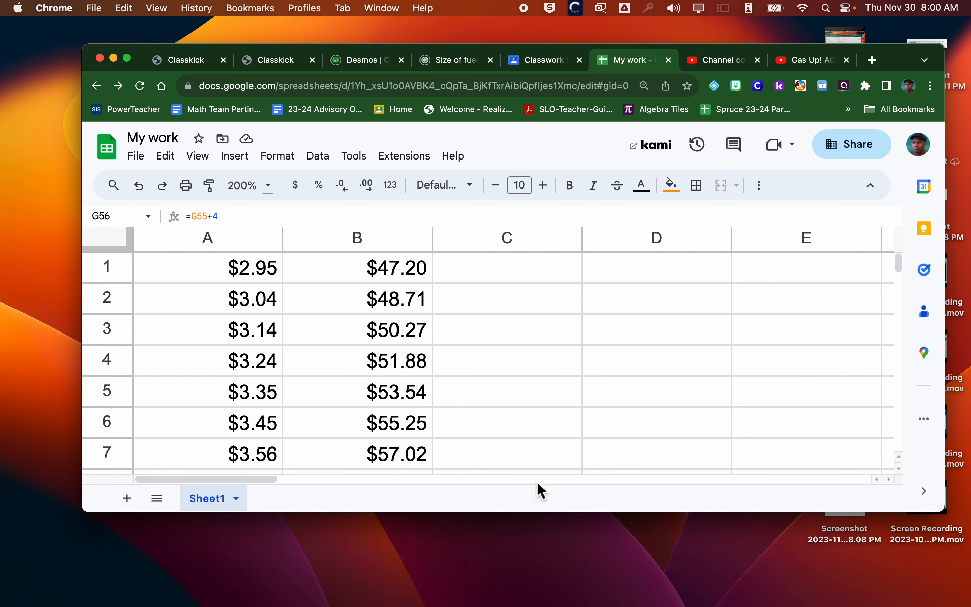
drag(254, 477, 378, 487)
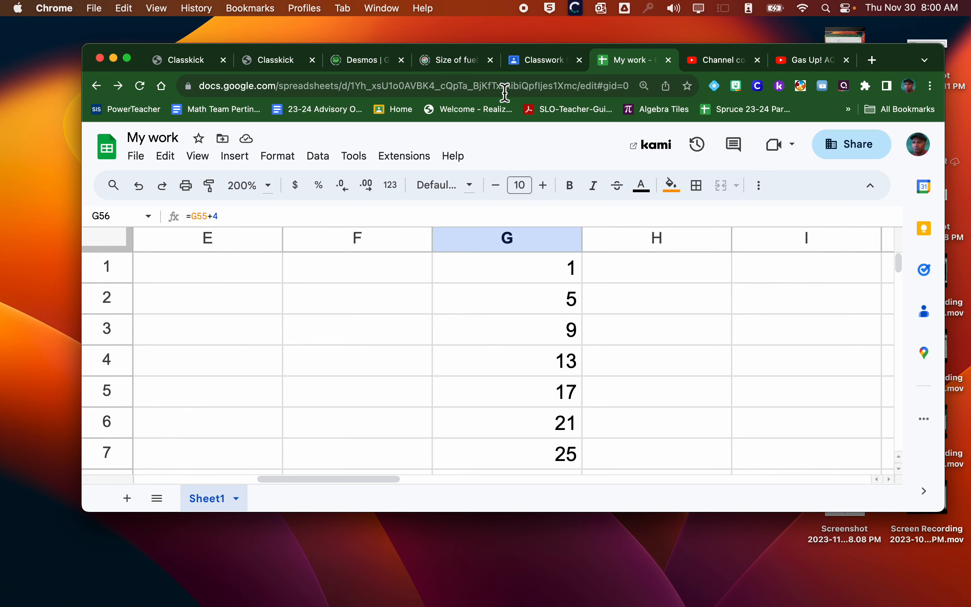
click(292, 73)
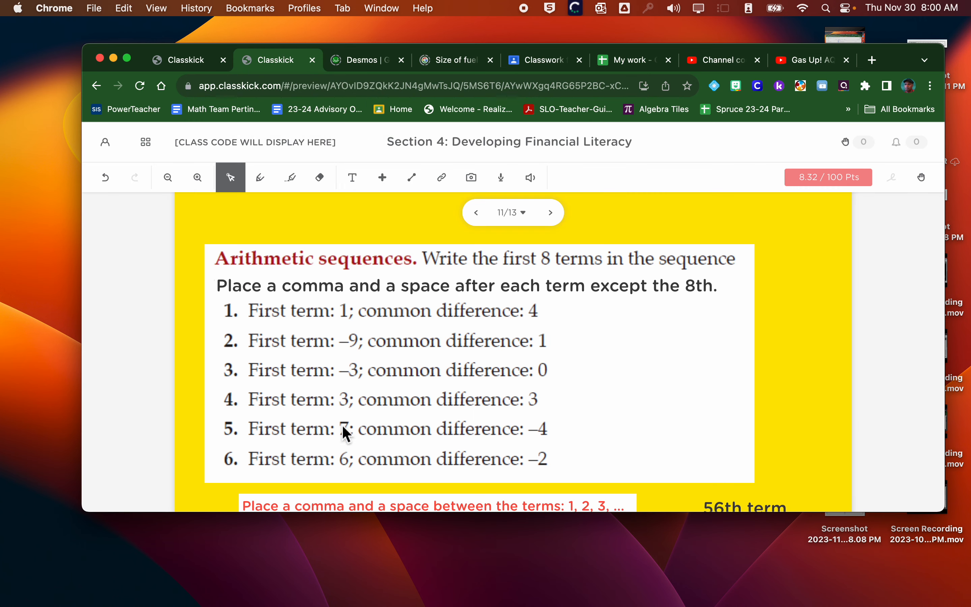
scroll(522, 413, down, 5)
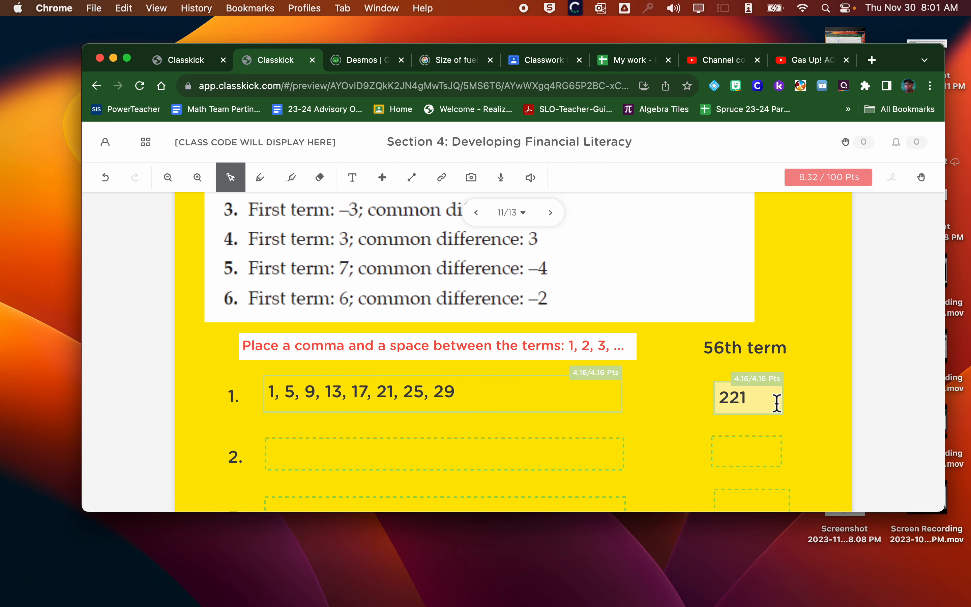
scroll(677, 406, up, 5)
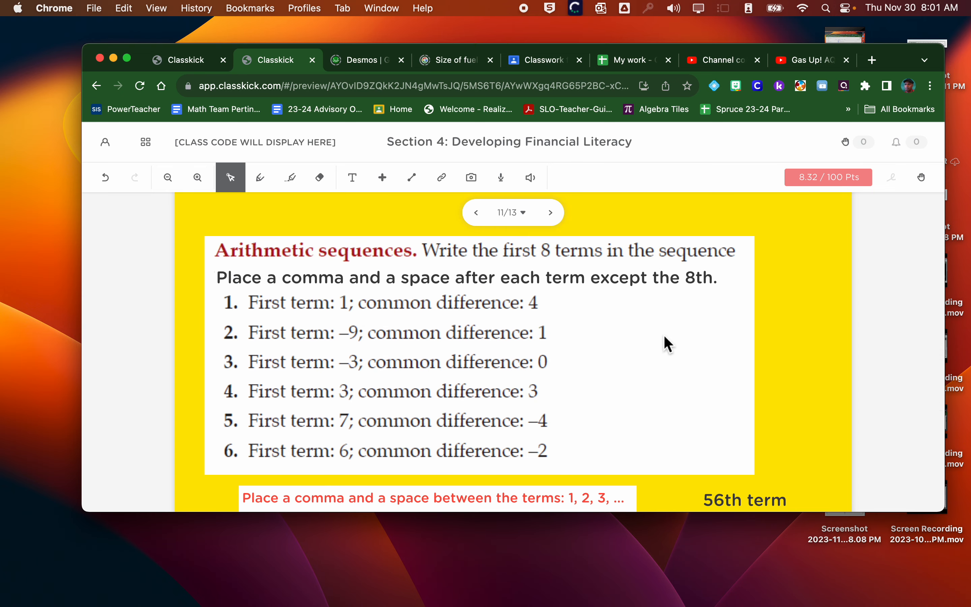
Switch back to the My work spreadsheet and enter -9 in cell H1 as the second sequence's first term.
click(624, 61)
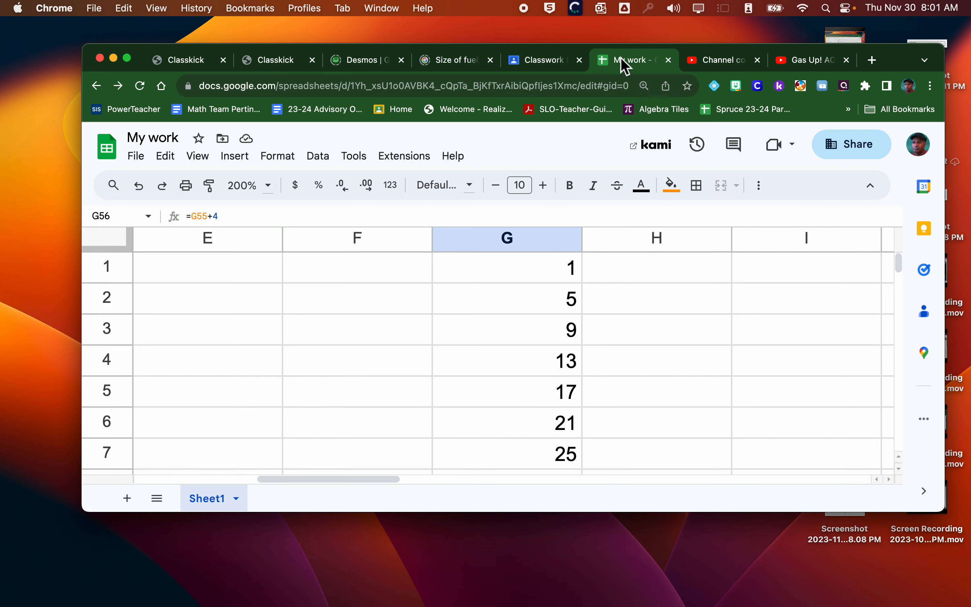
click(672, 277)
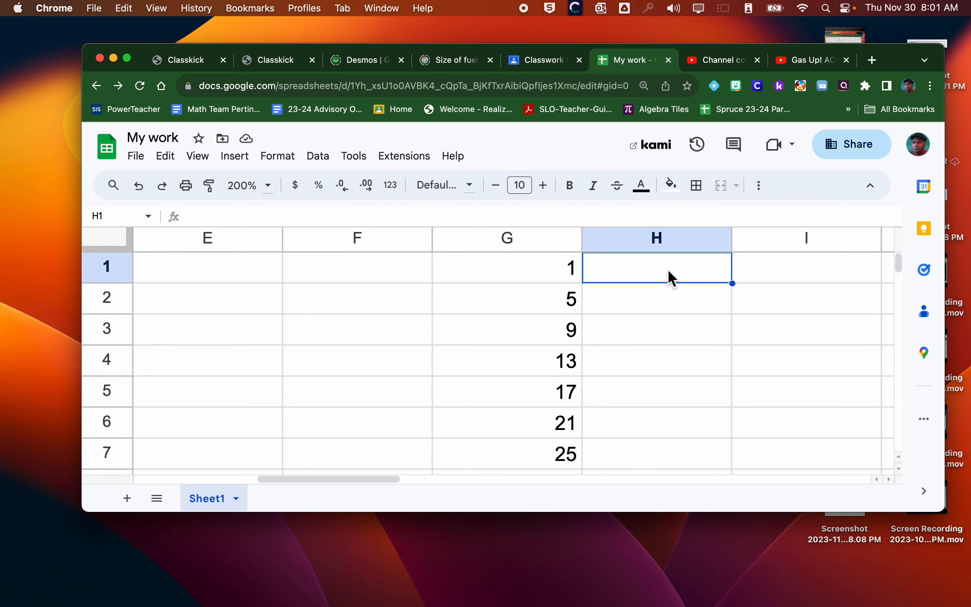
text(-)
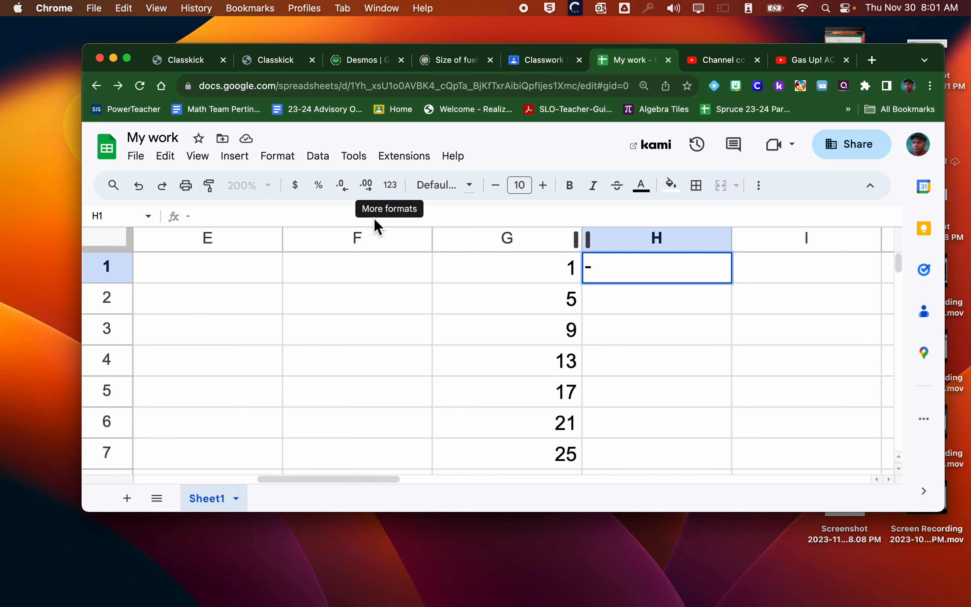
text(9)
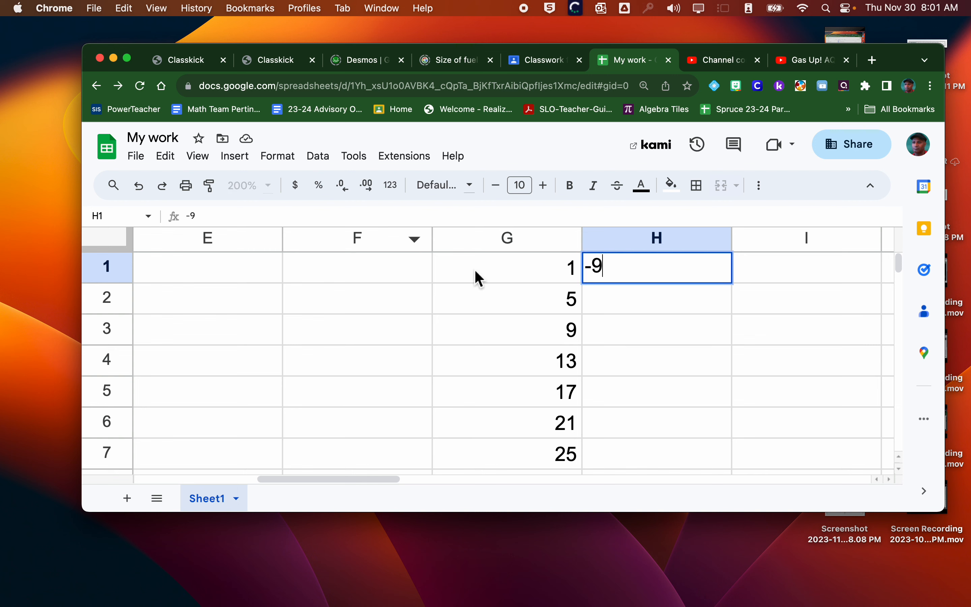
click(660, 301)
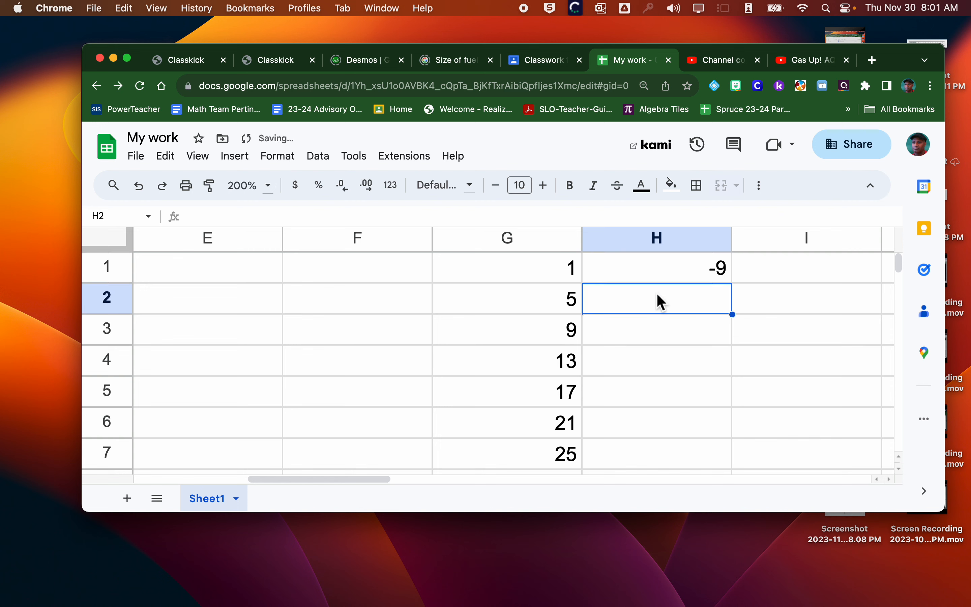
text(=)
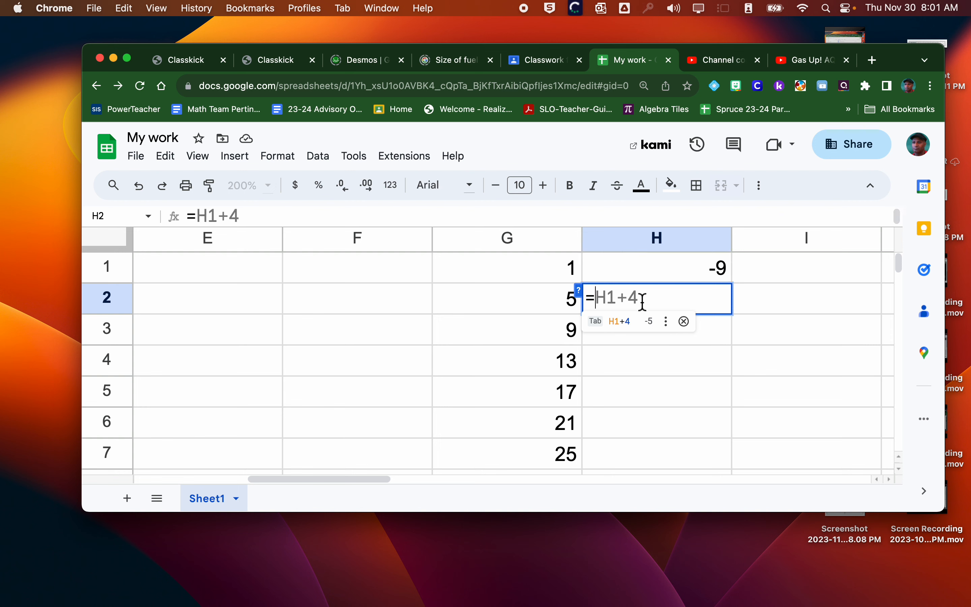
key(BackSpace)
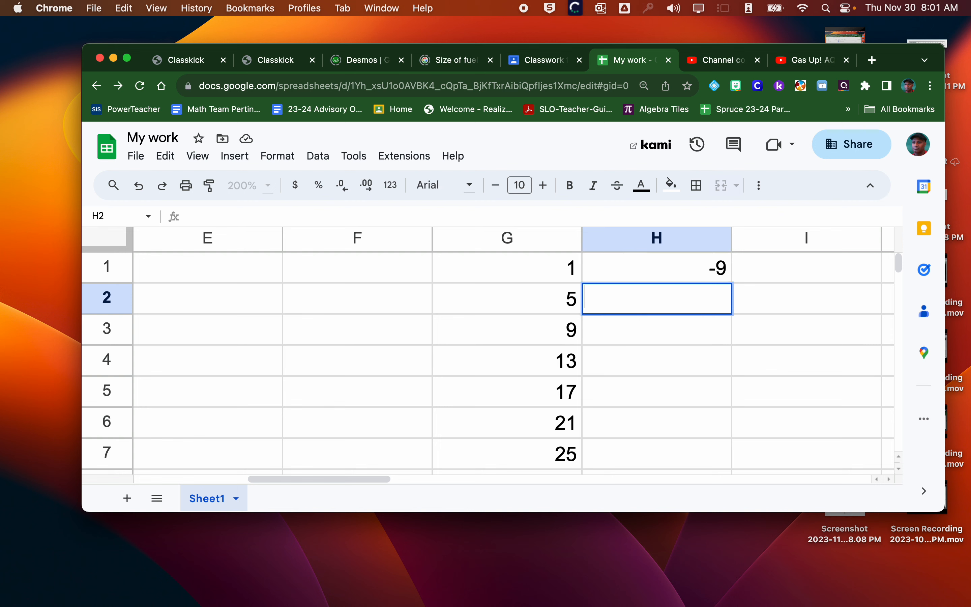
click(665, 277)
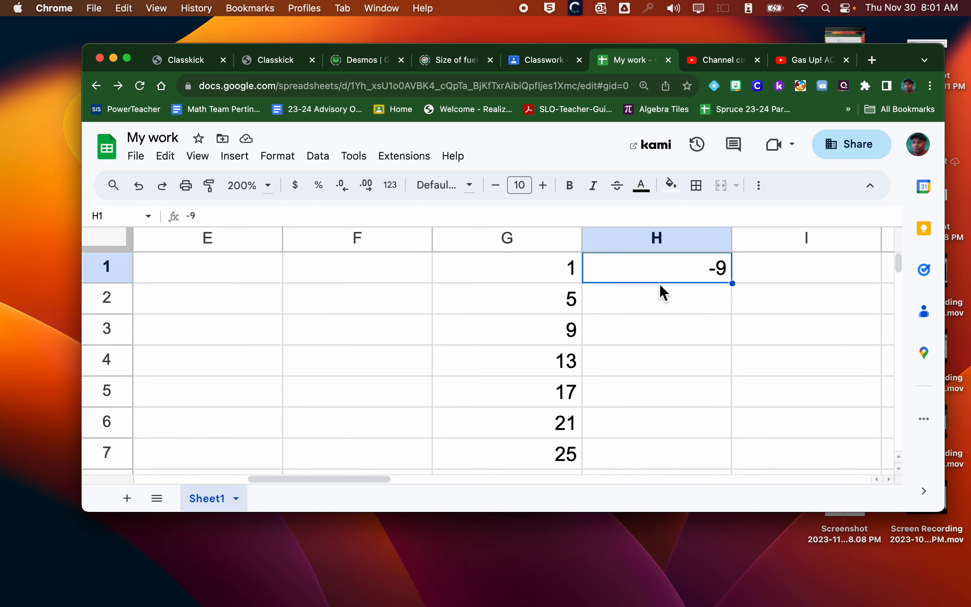
click(646, 308)
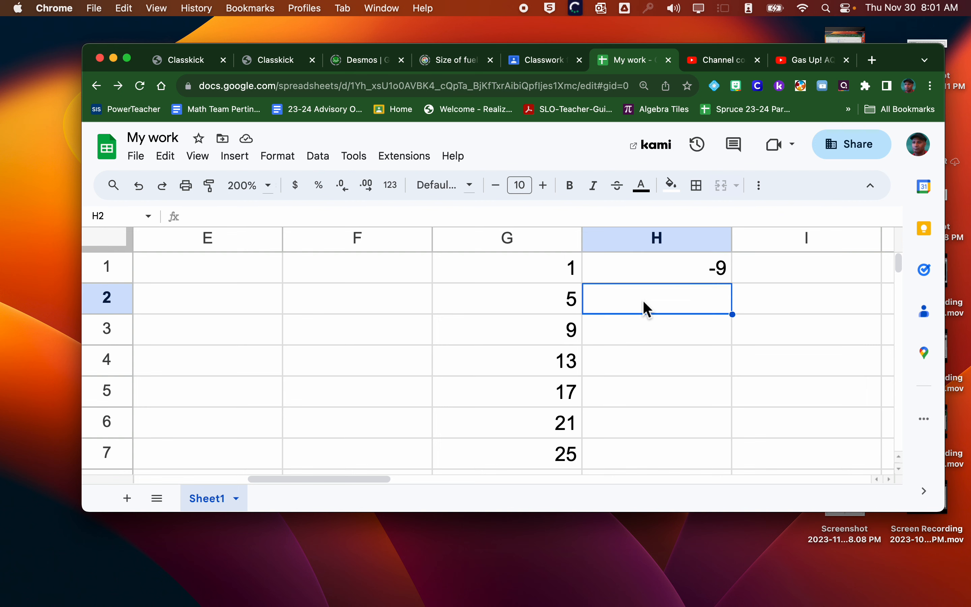
text(=)
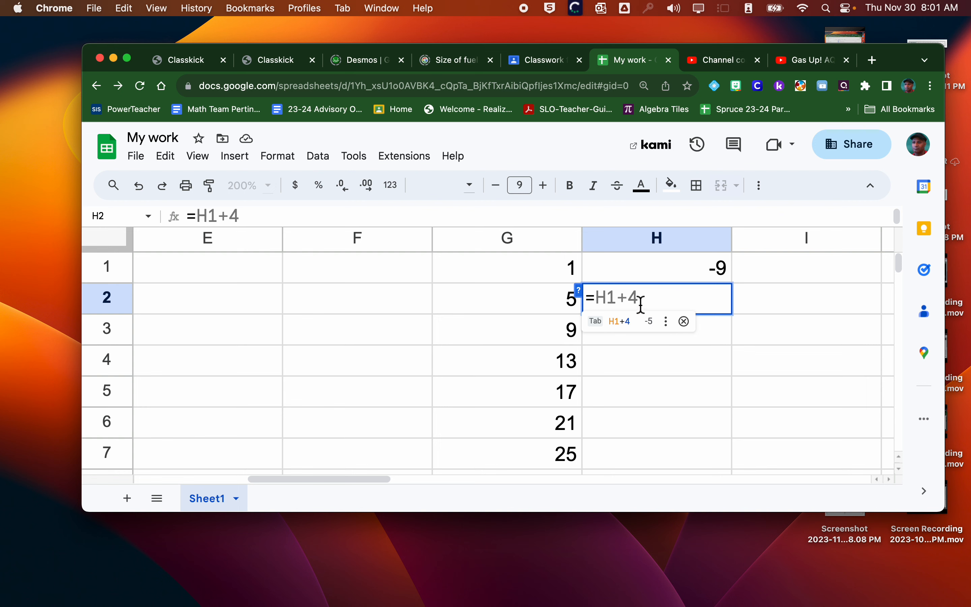
key(BackSpace)
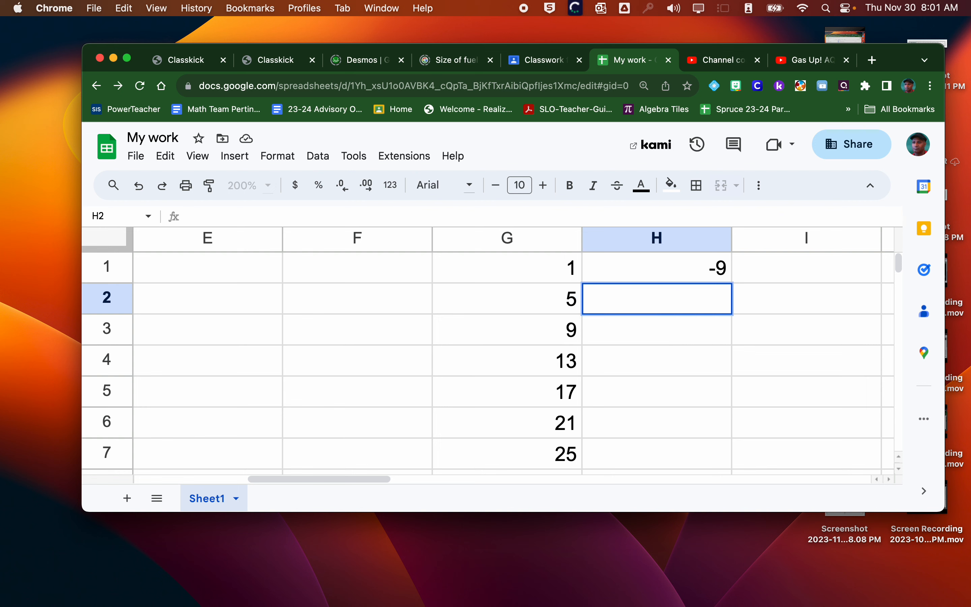
Enter the formula =H1+1 in cell H2 for the second sequence's common difference of 1.
text(=)
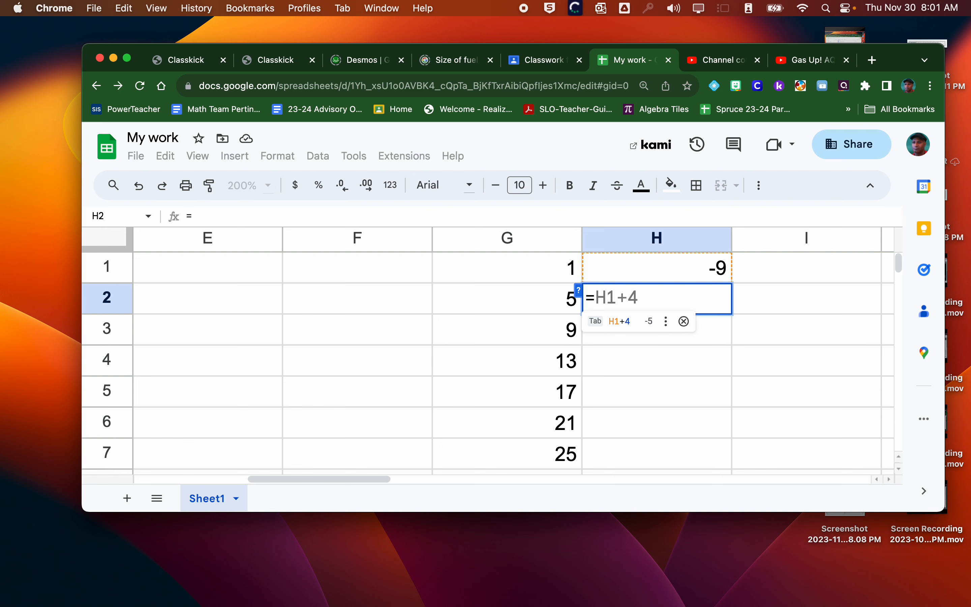
text(h1+4)
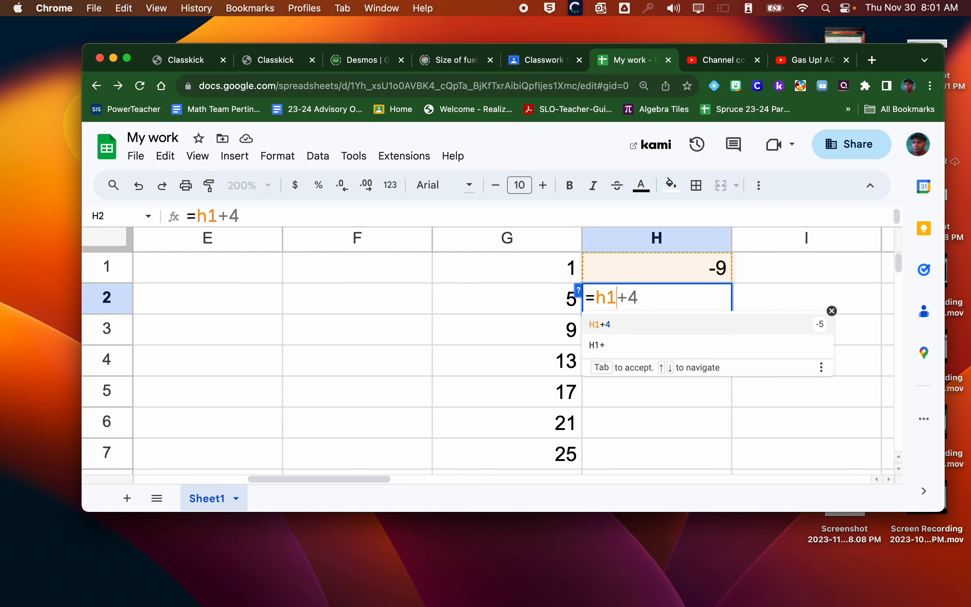
text(+1)
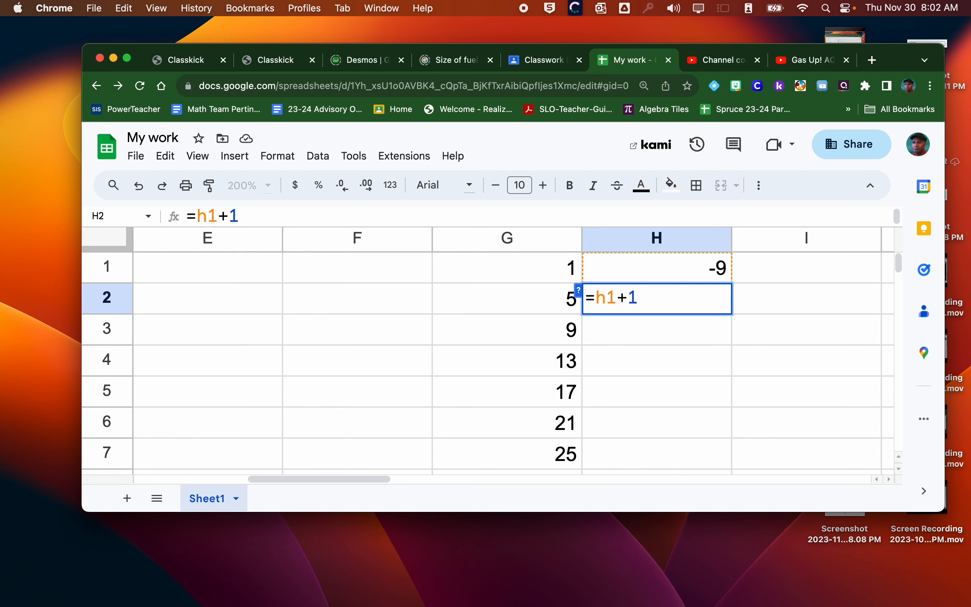
key(Return)
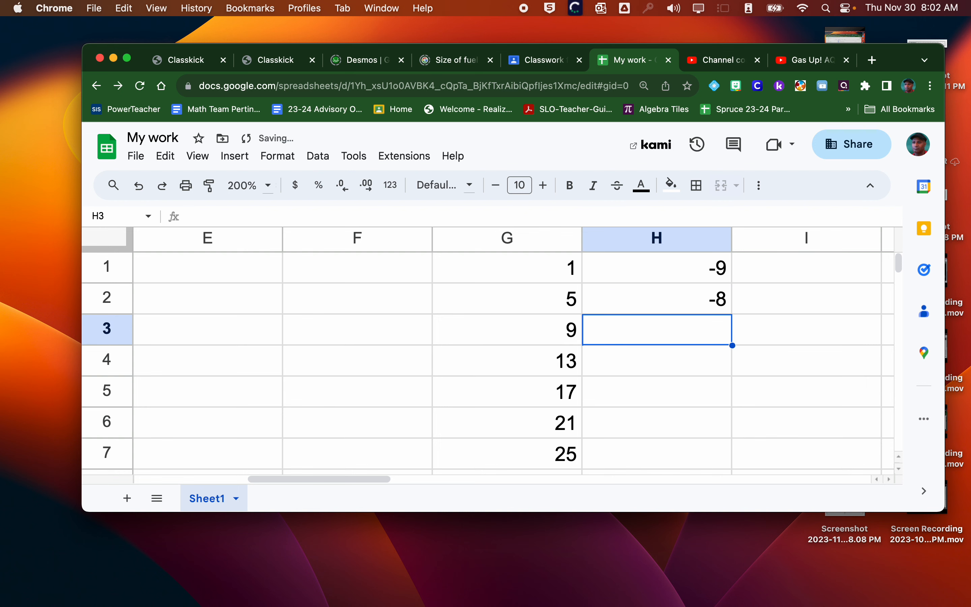
Fill the formula in H2 down through H64 and select the 56th term in H56.
click(645, 310)
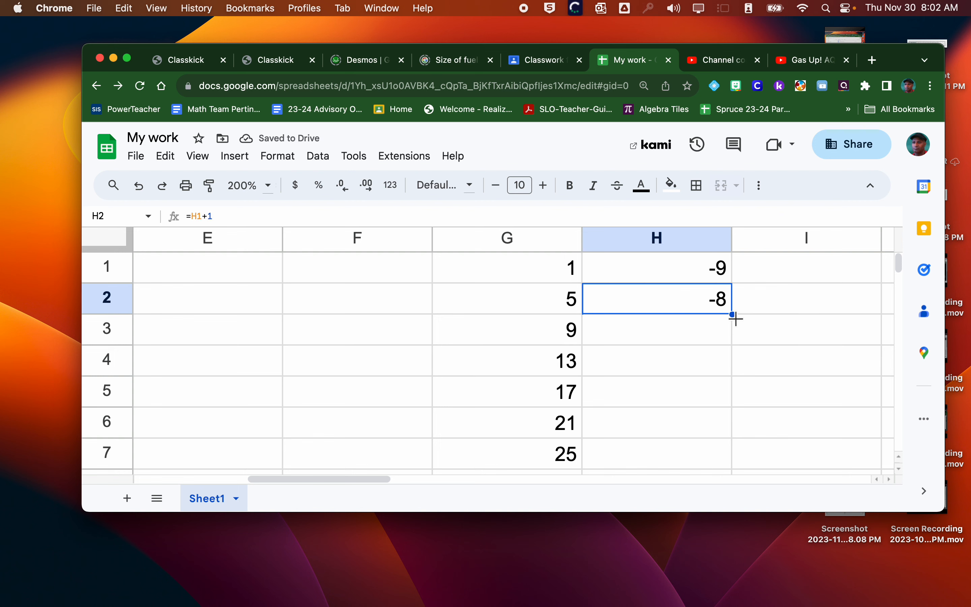
drag(736, 318, 700, 340)
scroll(698, 334, up, 10)
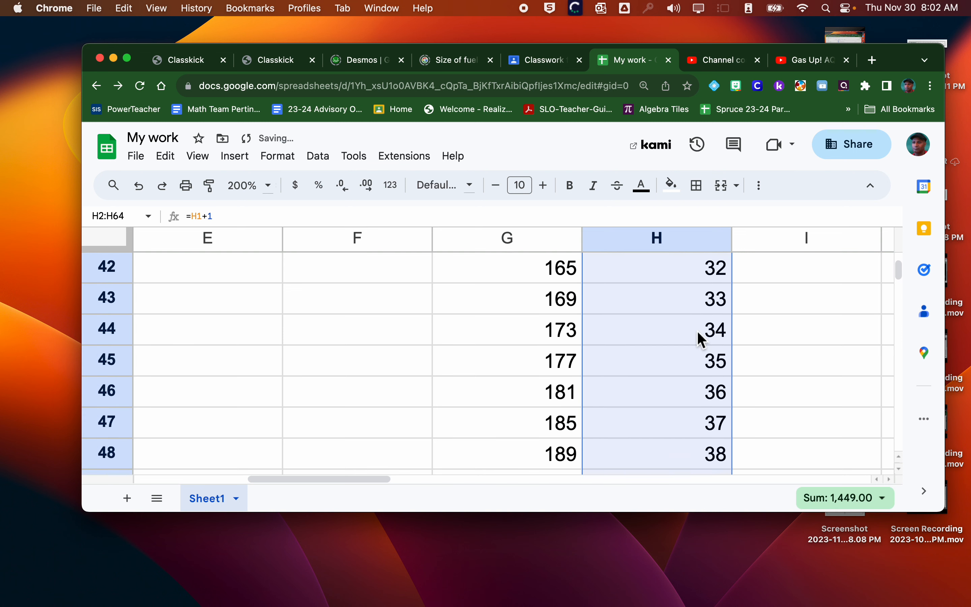
scroll(698, 332, down, 4)
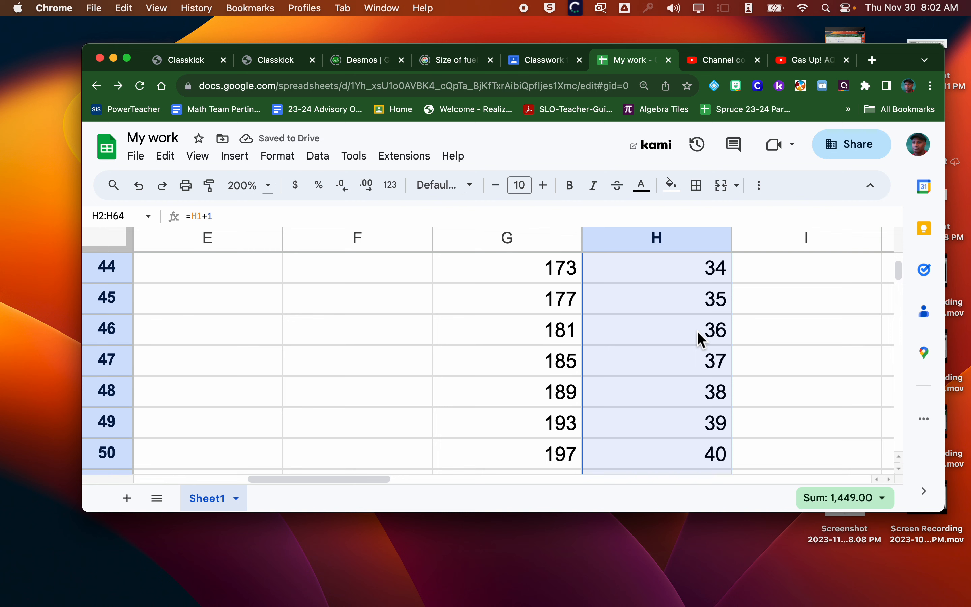
scroll(700, 339, down, 3)
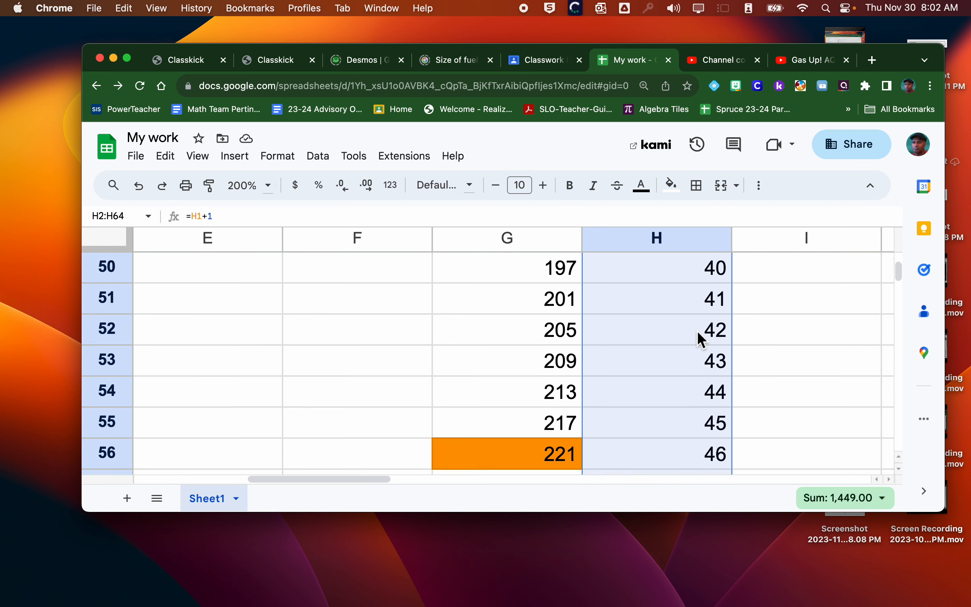
click(668, 427)
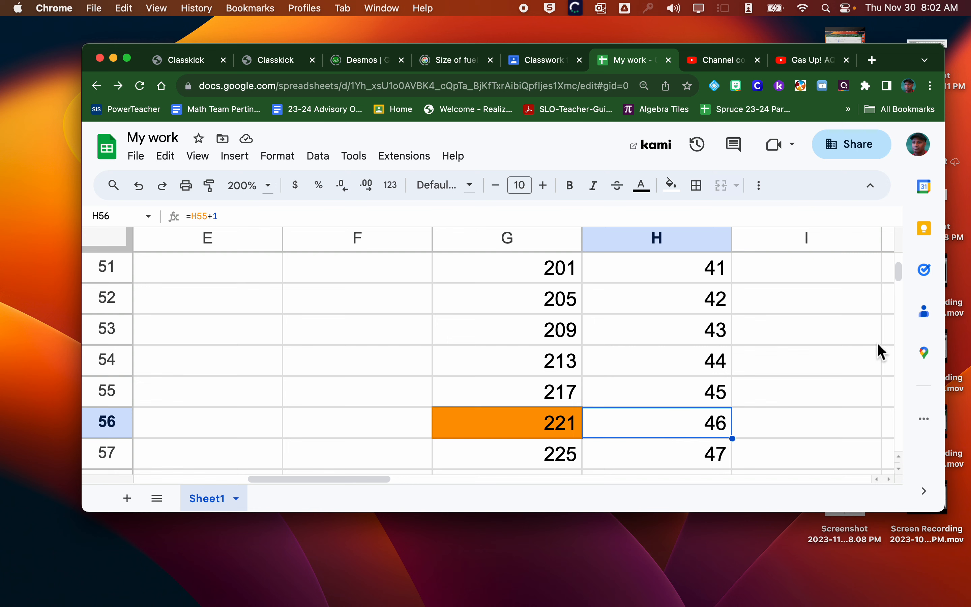
scroll(809, 347, up, 5)
scroll(808, 347, left, 2)
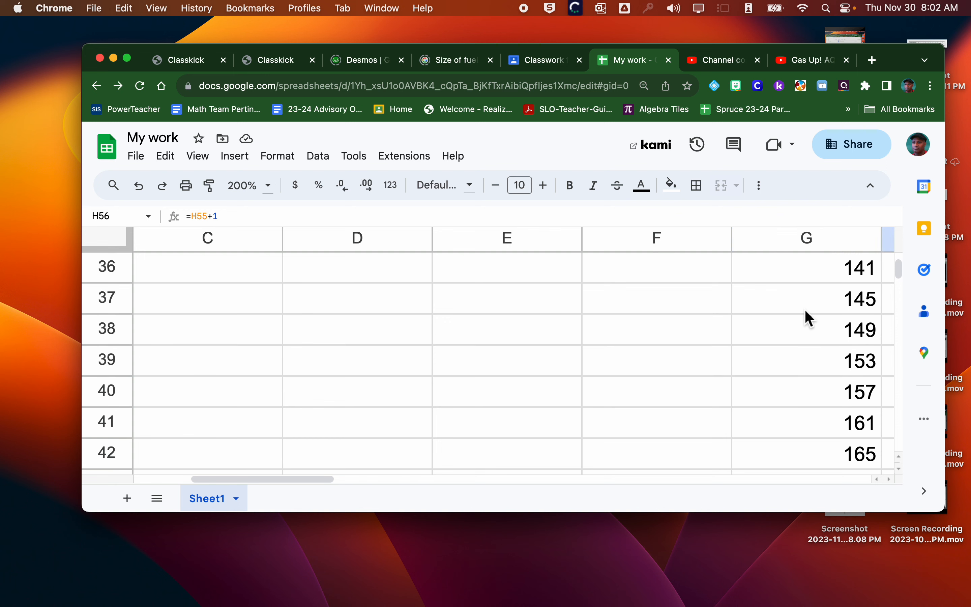
scroll(805, 311, right, 1)
scroll(807, 317, right, 1)
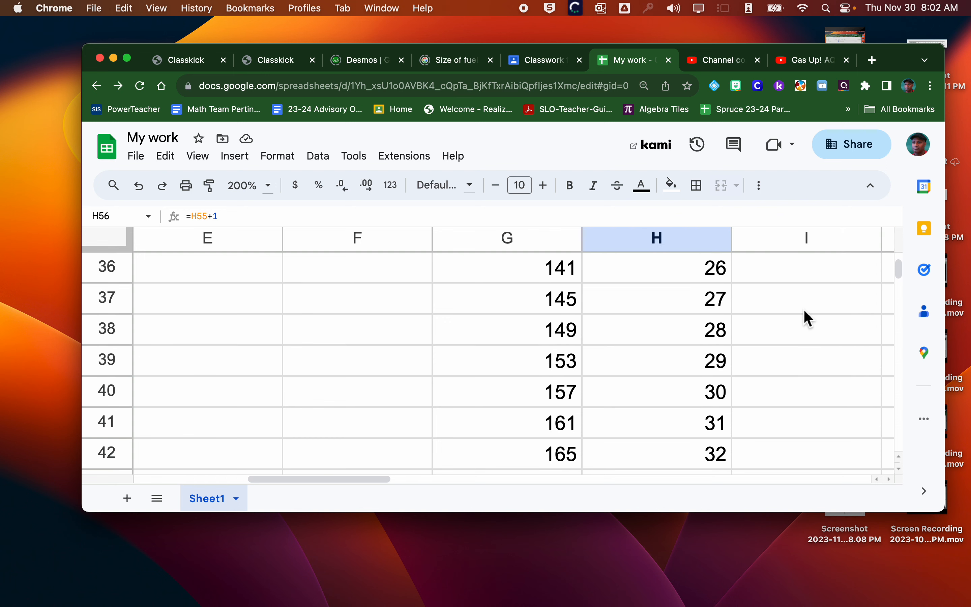
Switch to the Classkick assignment and enter -9, -8, -7, -6, -5, -4, -3, -2 as problem 2's first eight terms.
click(815, 276)
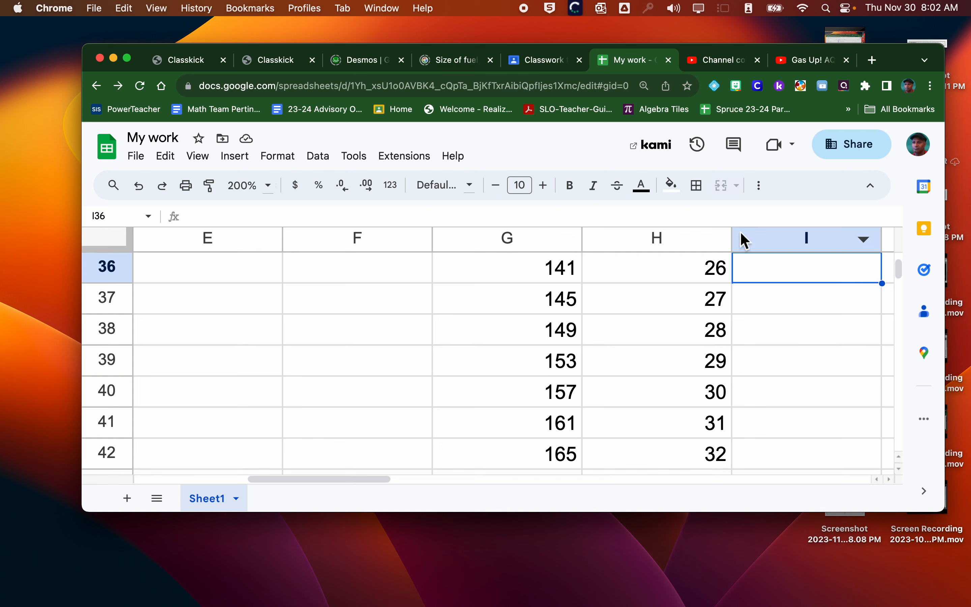
click(280, 60)
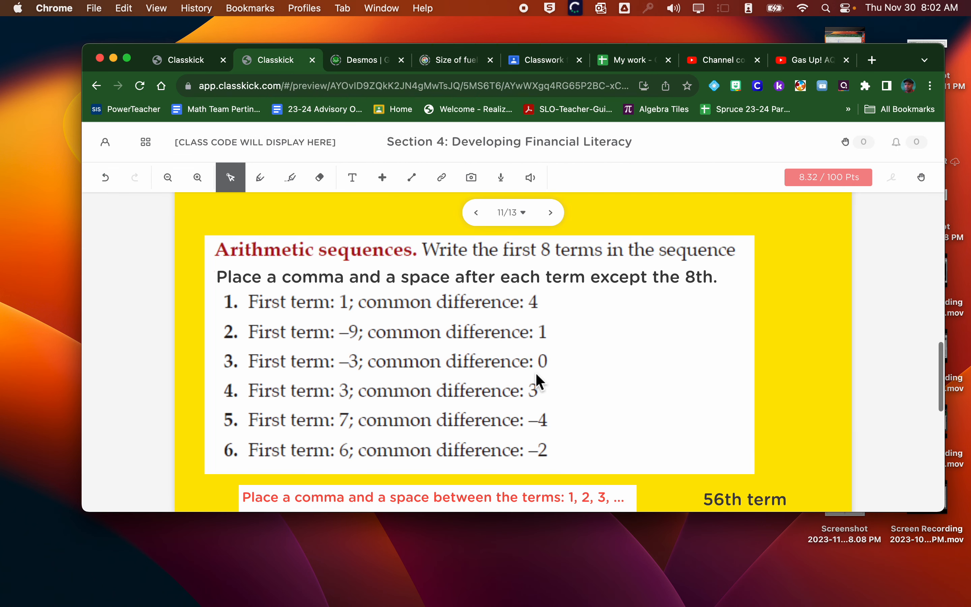
scroll(538, 382, down, 3)
scroll(538, 381, down, 3)
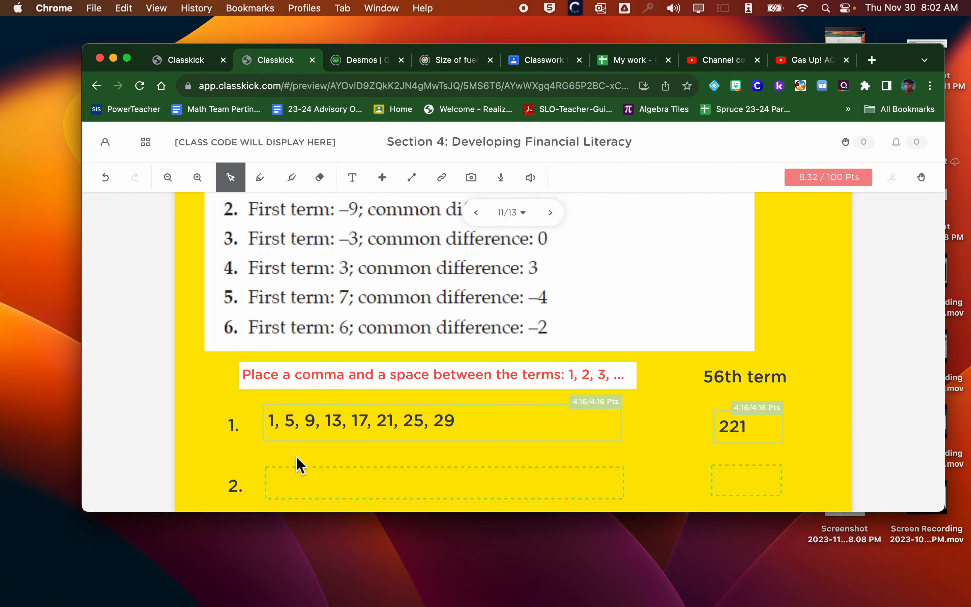
click(295, 485)
click(295, 485)
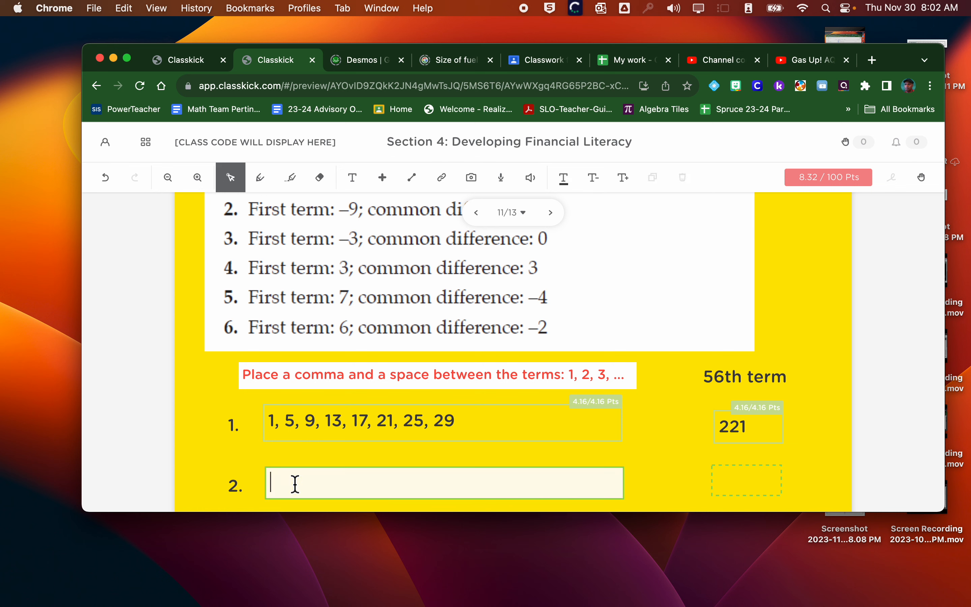
text(-9)
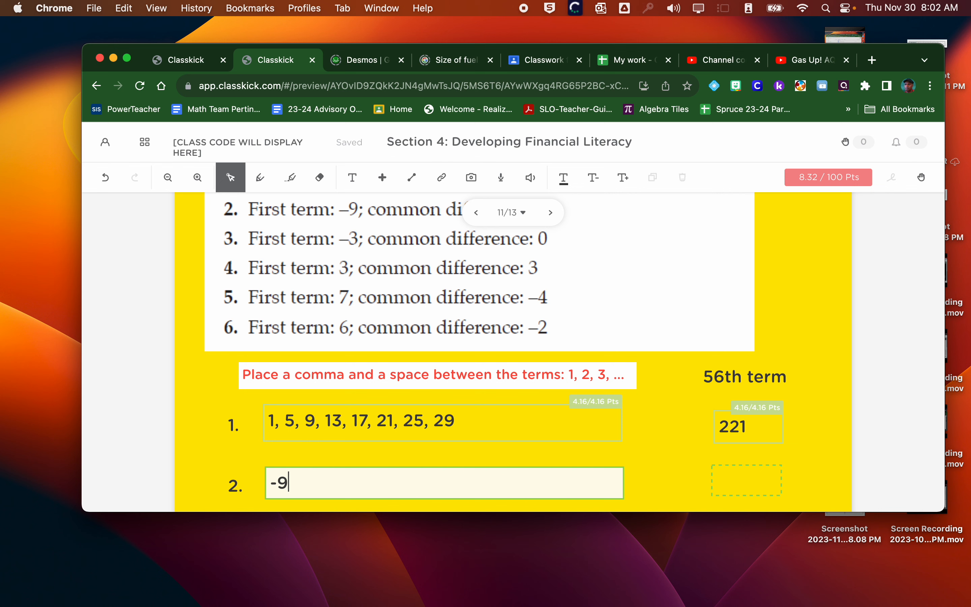
text(, -8, )
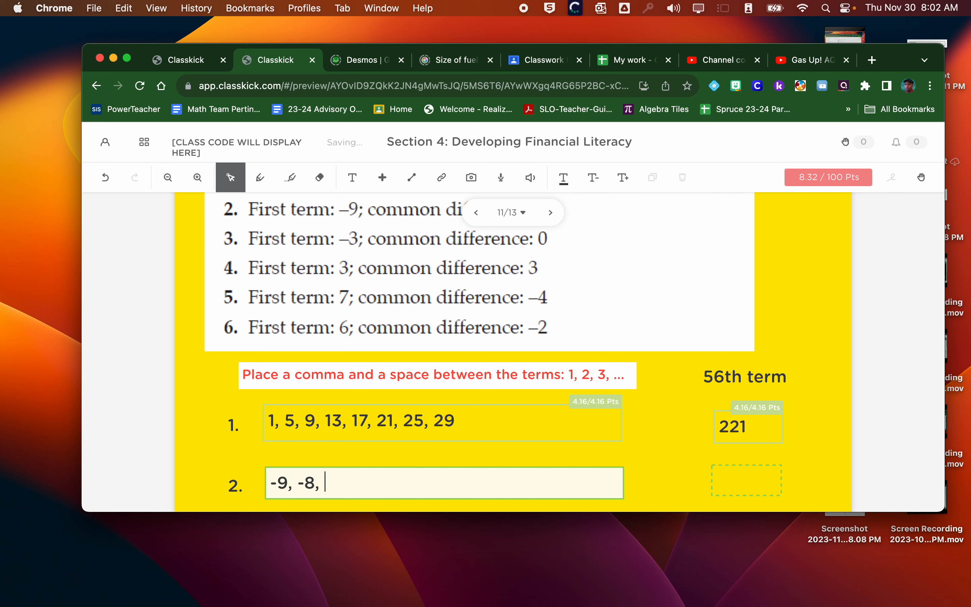
text(-7, -6, -5, -4, -3)
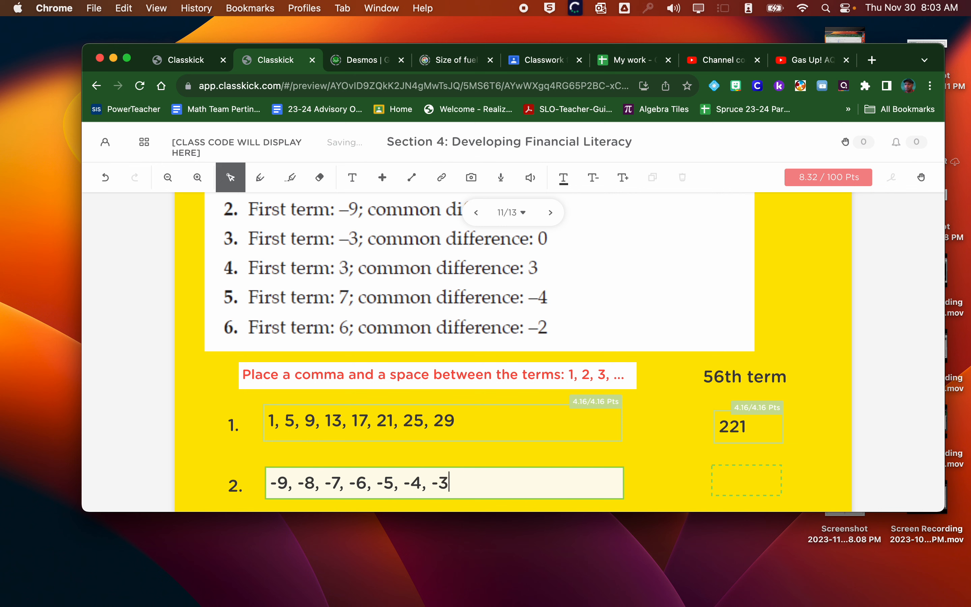
text(, )
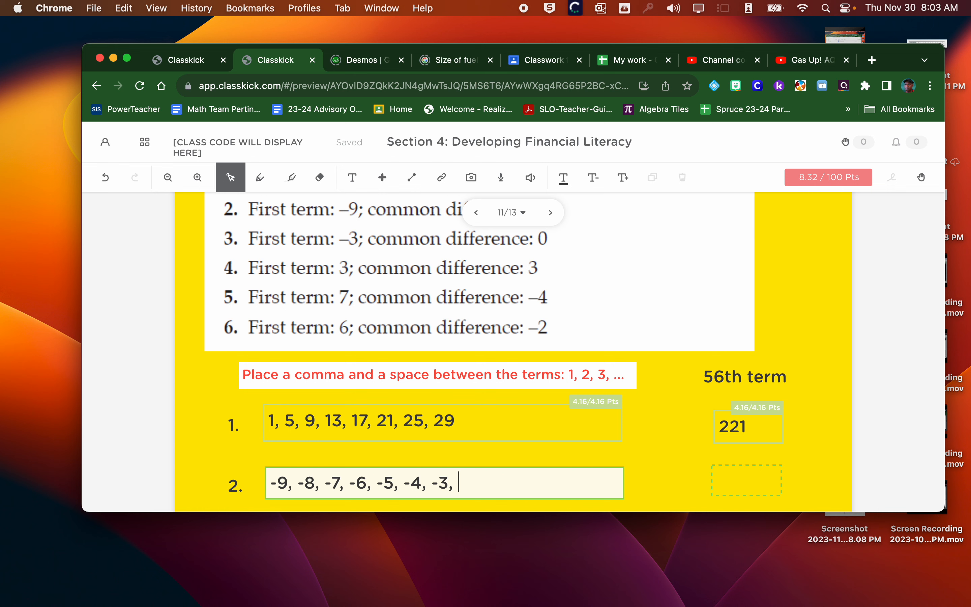
text(-2)
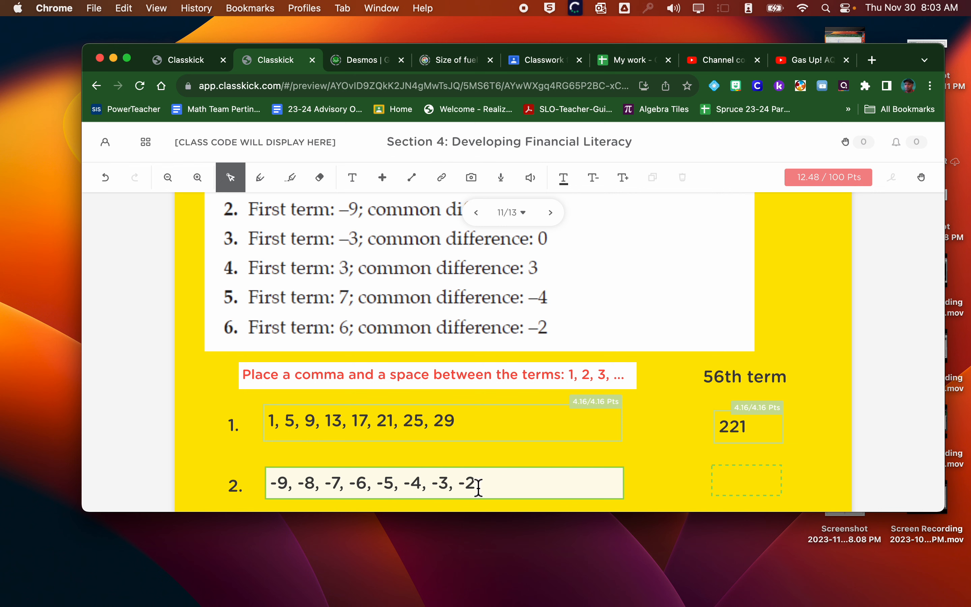
click(653, 477)
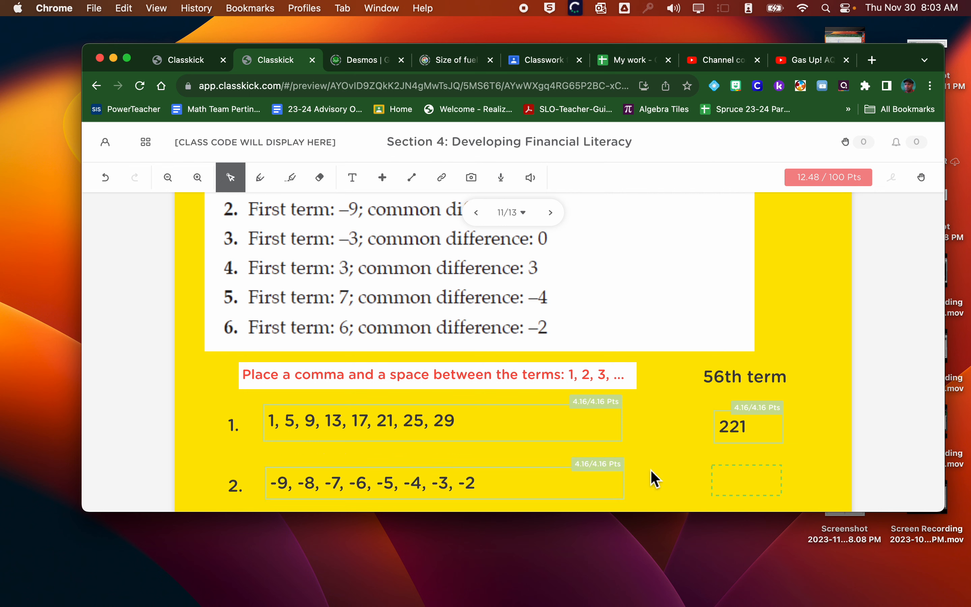
Open problem 2's 56th term answer box for entry.
click(758, 482)
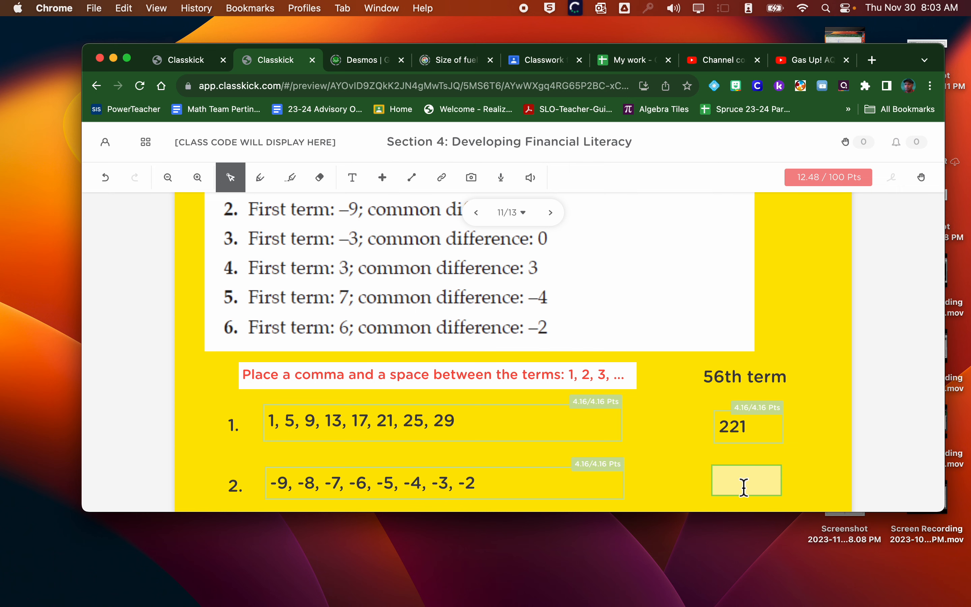